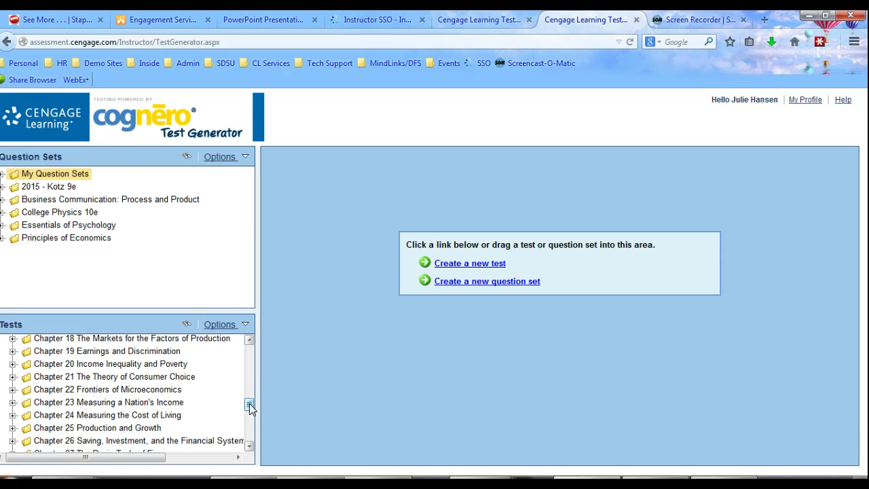
# Scroll the Tests panel and drag Chapter 5 ECON Multi into the workspace to open it
pyautogui.moveTo(249, 403); pyautogui.dragTo(252, 325)
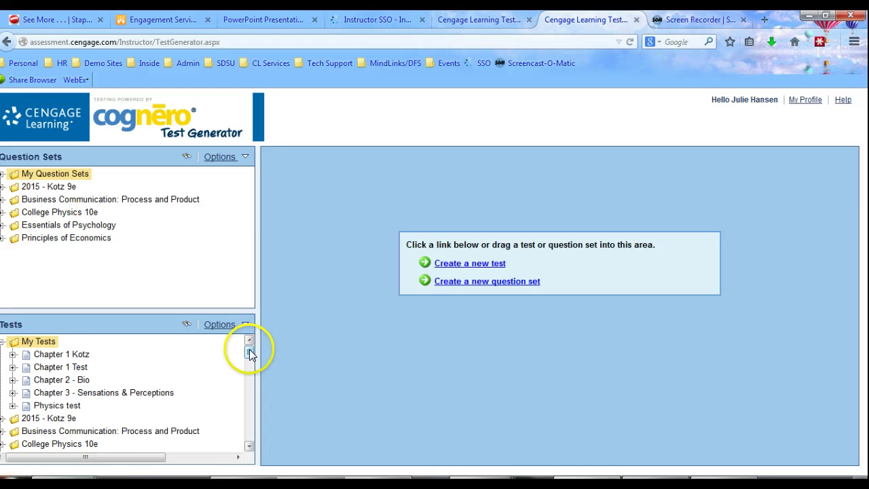
pyautogui.moveTo(249, 349); pyautogui.dragTo(244, 435)
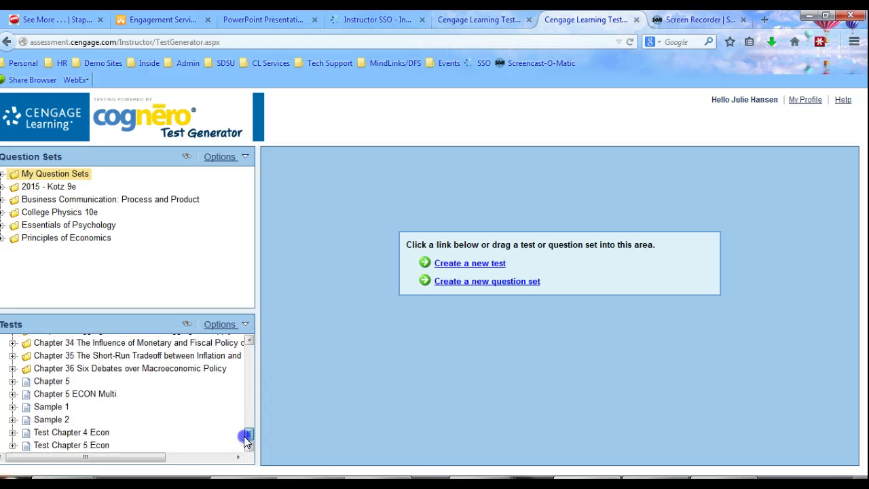
pyautogui.moveTo(102, 396); pyautogui.dragTo(471, 311)
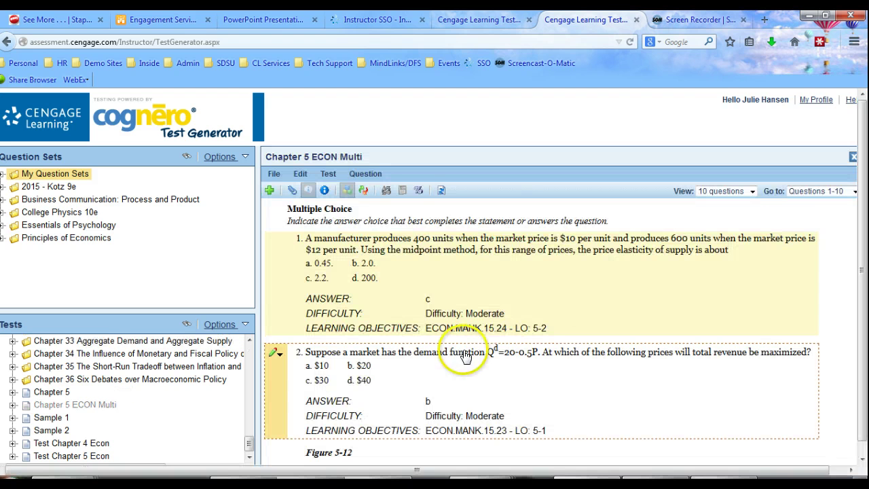
pyautogui.click(370, 175)
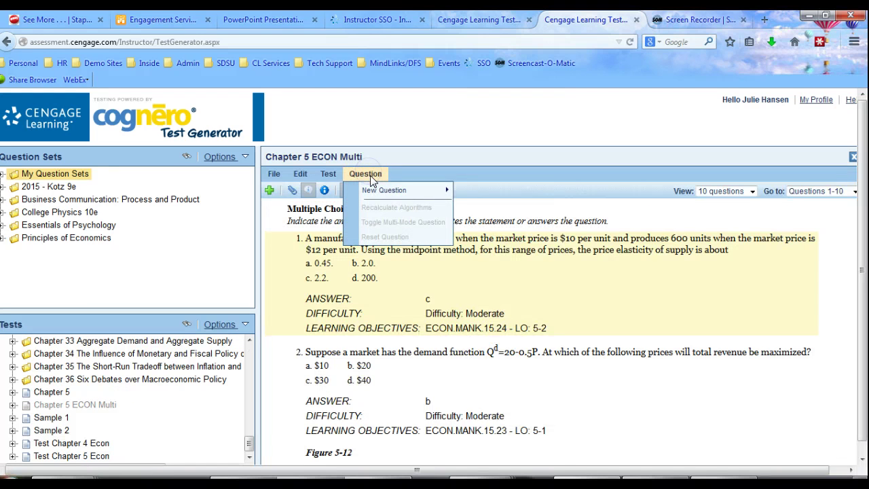
pyautogui.moveTo(374, 194)
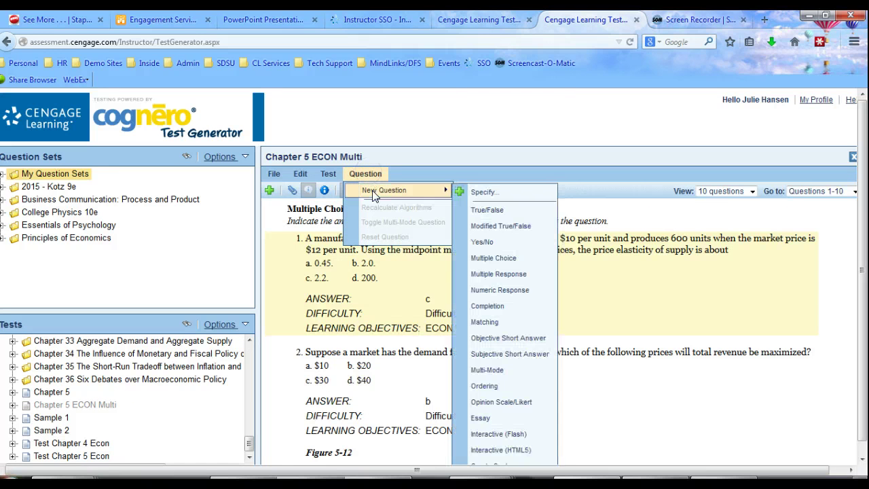
pyautogui.click(500, 260)
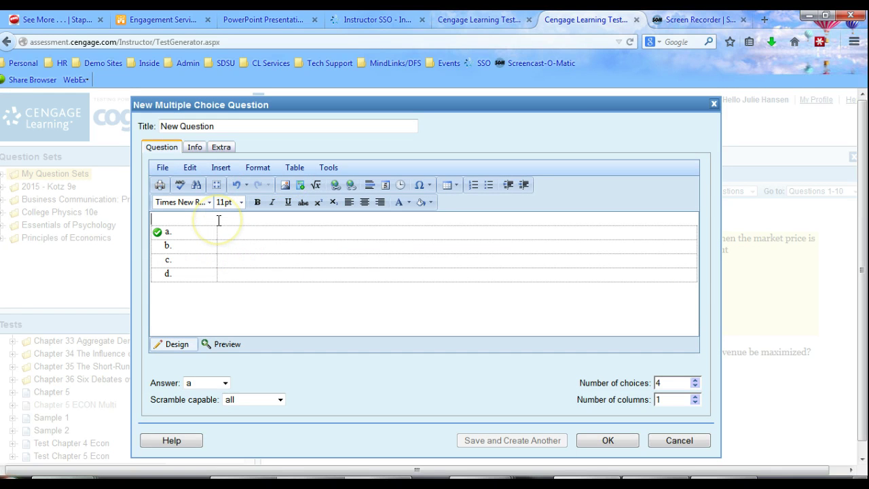
pyautogui.click(218, 219)
pyautogui.write('What is')
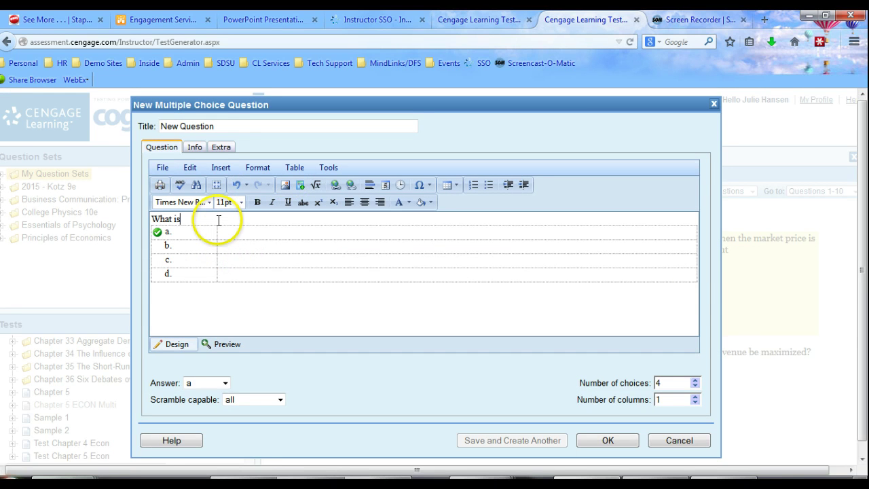
pyautogui.click(219, 220)
pyautogui.write('the meaning of life')
pyautogui.click(279, 235)
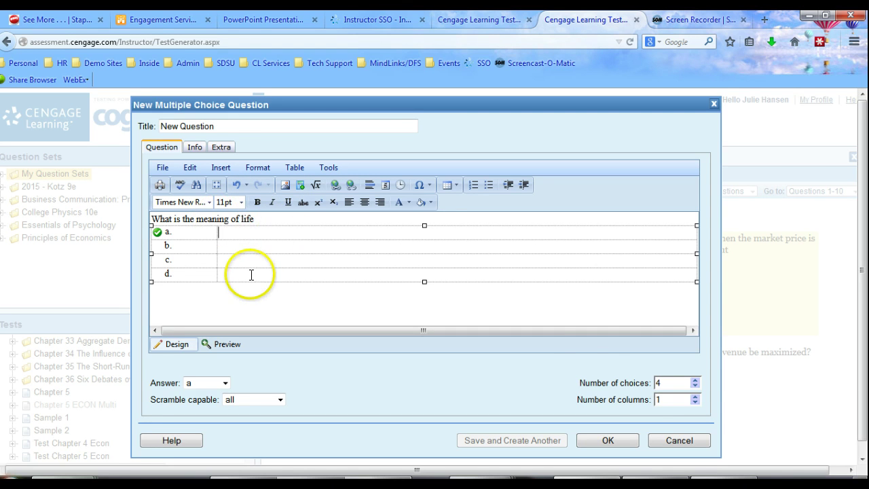
pyautogui.click(664, 440)
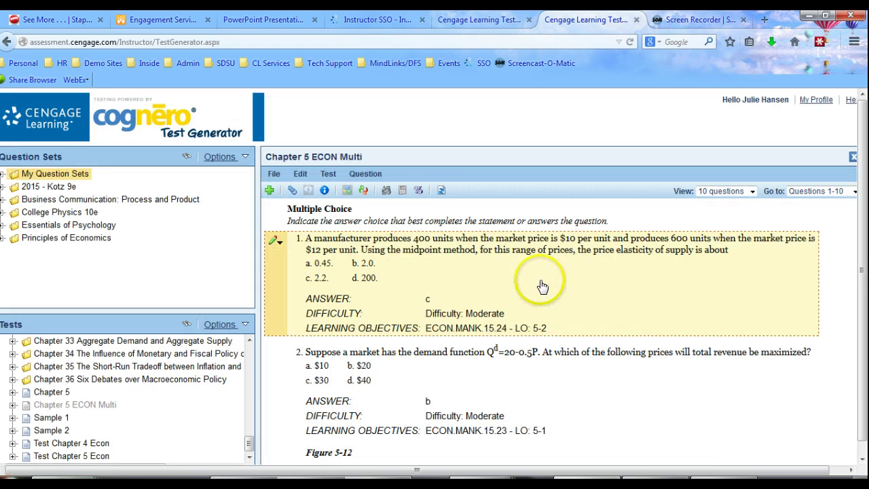
pyautogui.click(331, 174)
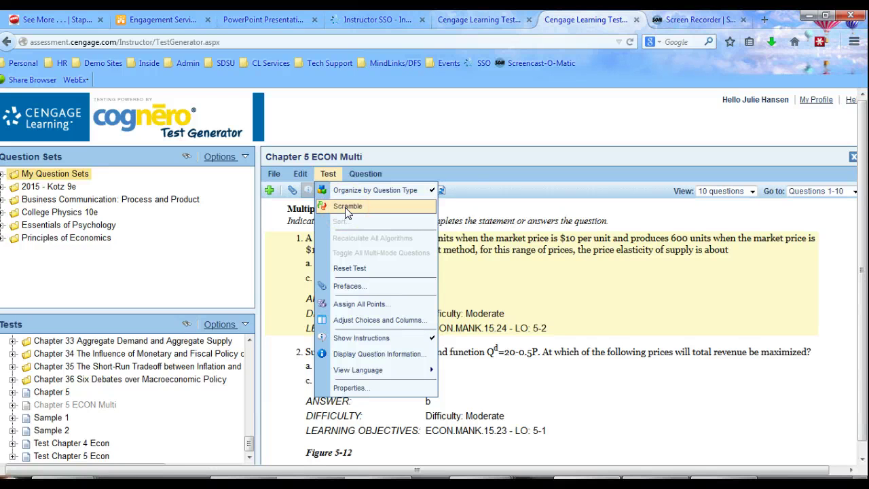
pyautogui.click(347, 285)
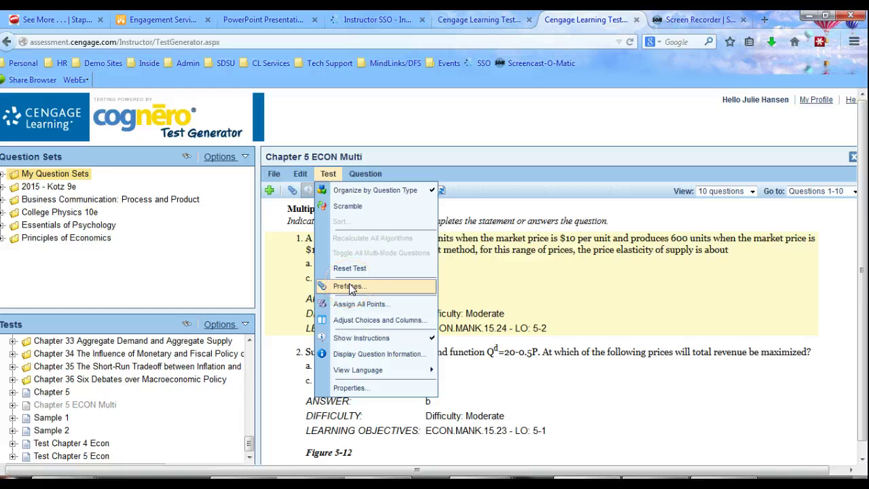
pyautogui.click(350, 287)
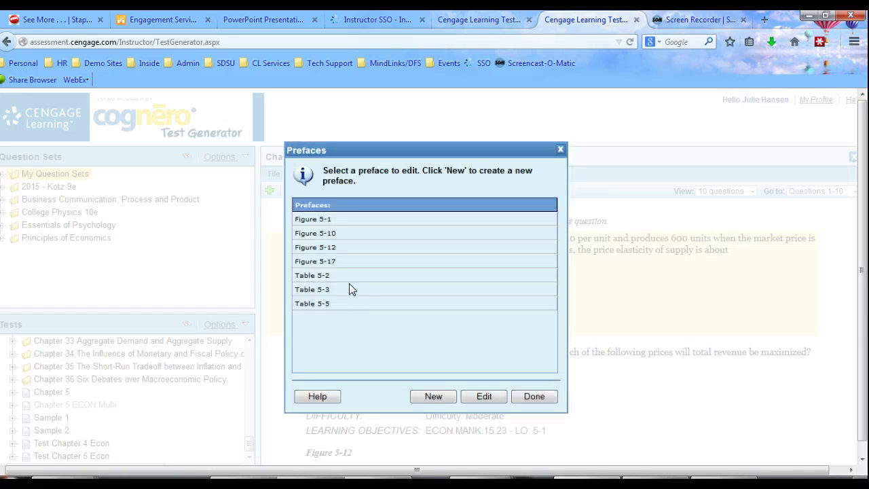
pyautogui.click(531, 398)
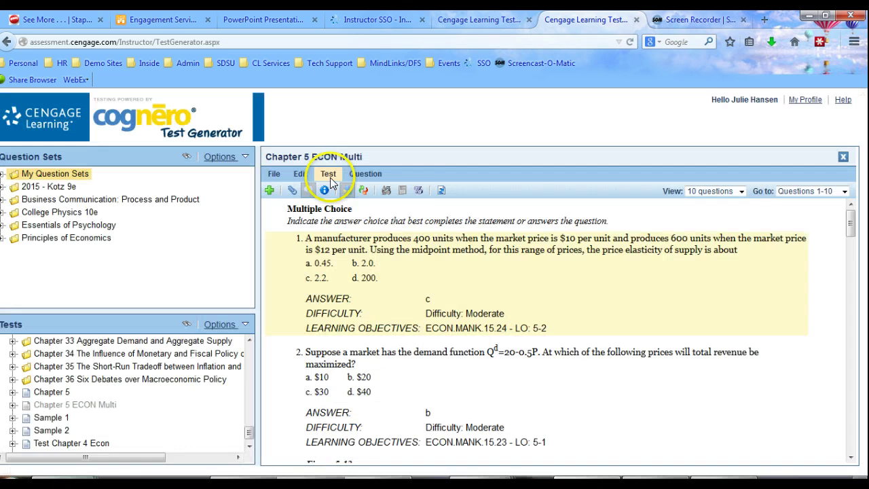
pyautogui.click(328, 174)
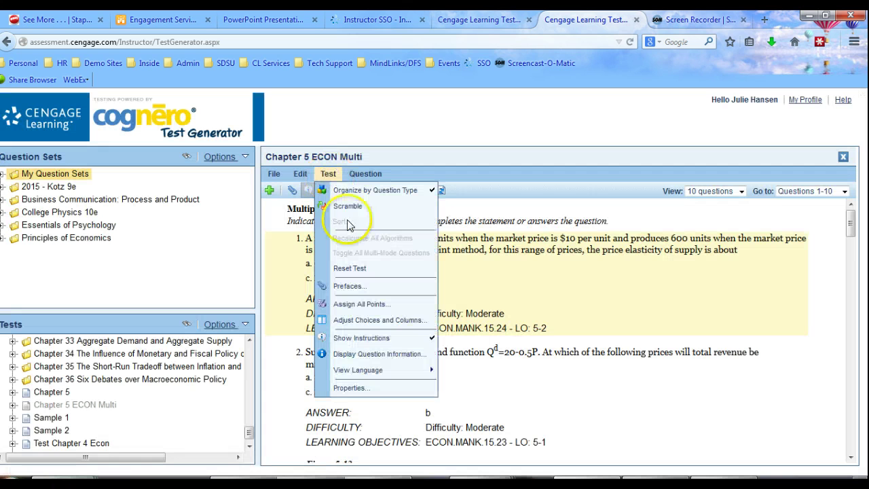
# In Assign All Points, give questions 1, 2 and 3 two points each
pyautogui.click(361, 303)
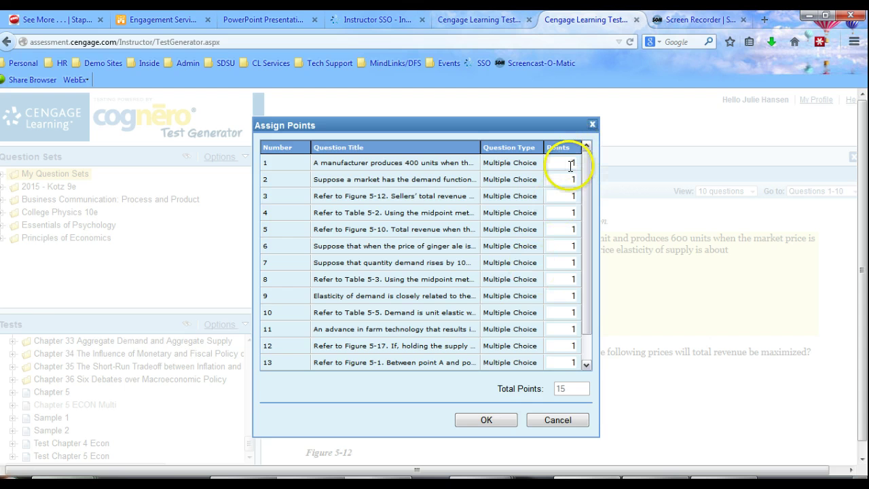
pyautogui.doubleClick(572, 162)
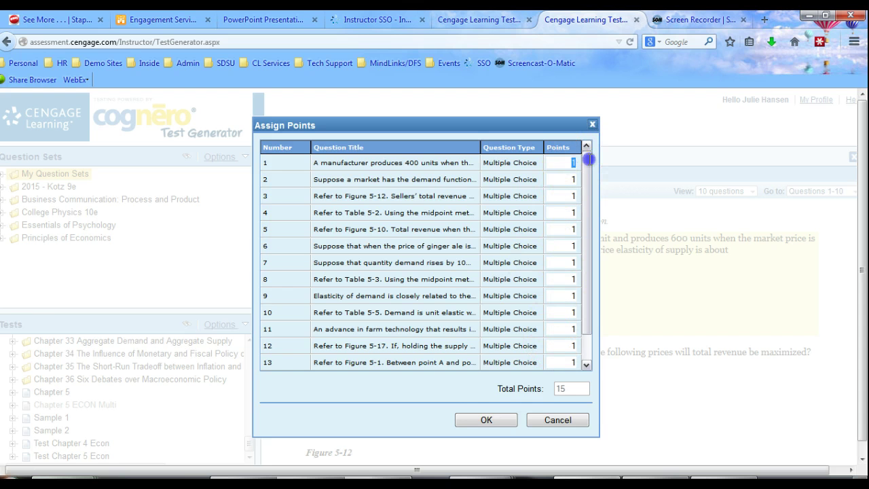
pyautogui.write('2')
pyautogui.doubleClick(574, 179)
pyautogui.write('2')
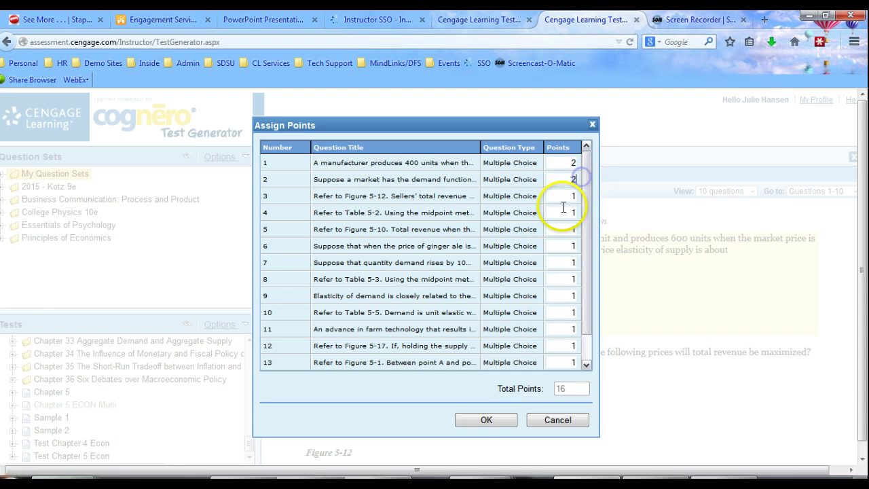
pyautogui.doubleClick(572, 196)
pyautogui.write('2')
pyautogui.click(480, 419)
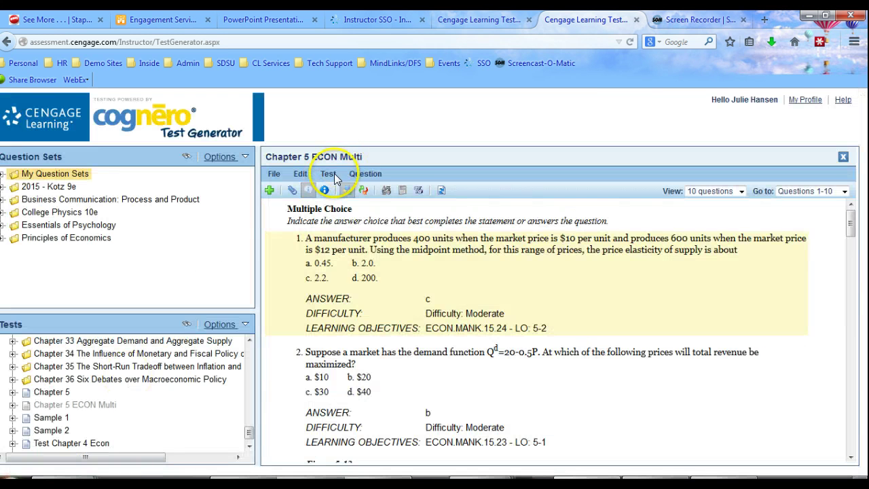
# Set every question to 3 answer choices arranged in 2 columns
pyautogui.click(328, 174)
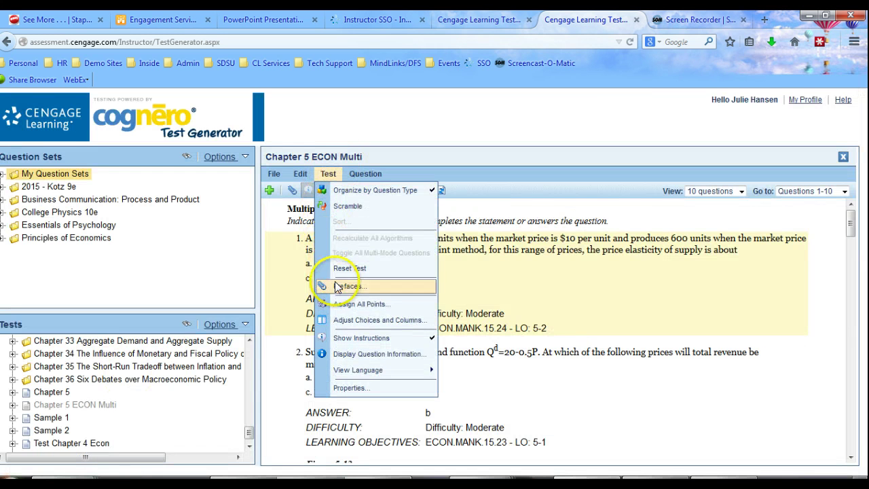
pyautogui.click(346, 319)
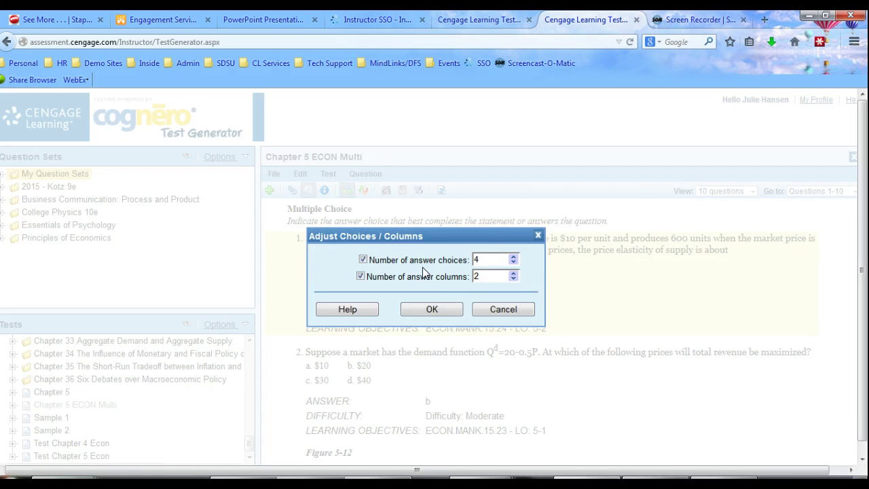
pyautogui.click(514, 263)
pyautogui.click(516, 265)
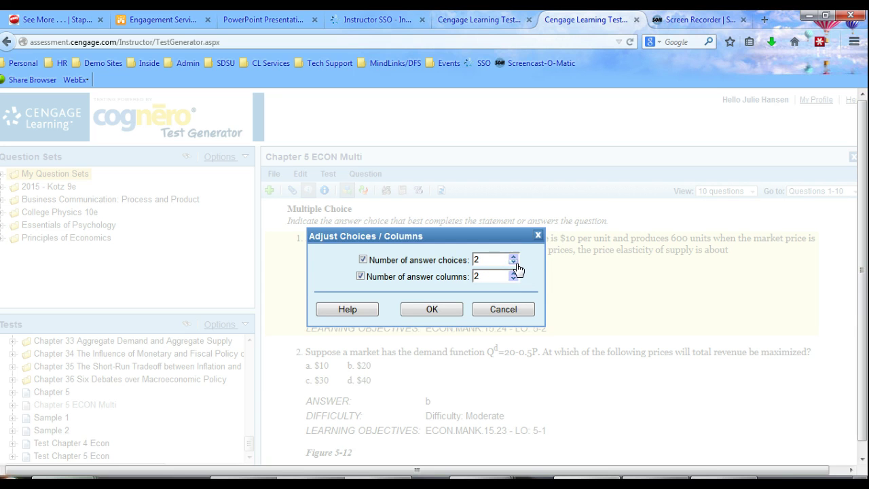
pyautogui.click(514, 256)
pyautogui.click(514, 278)
pyautogui.click(513, 272)
pyautogui.click(424, 309)
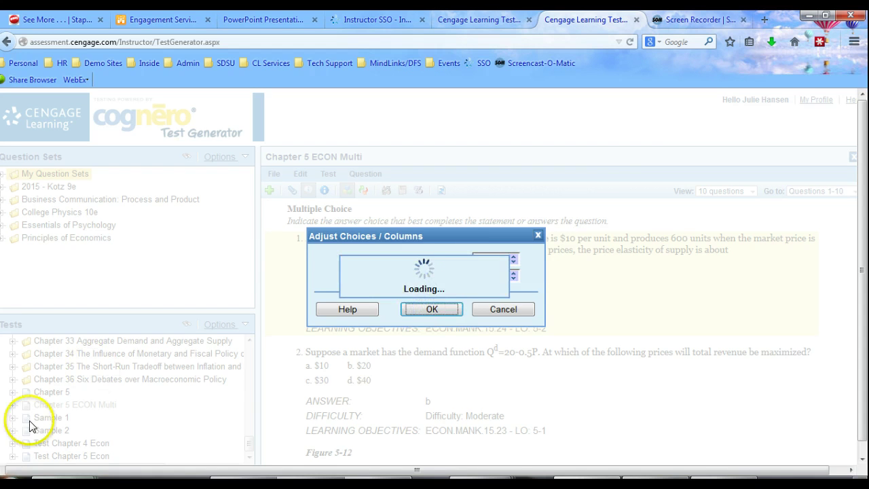
pyautogui.click(328, 174)
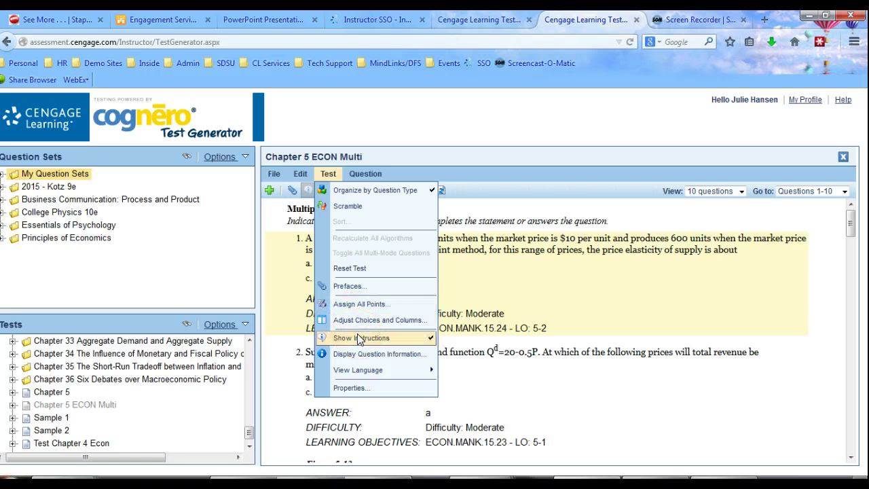
pyautogui.click(621, 218)
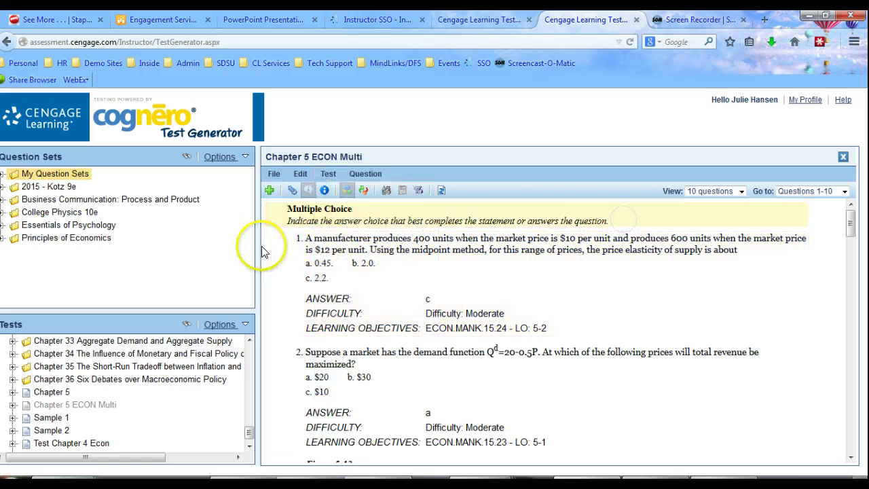
pyautogui.click(333, 173)
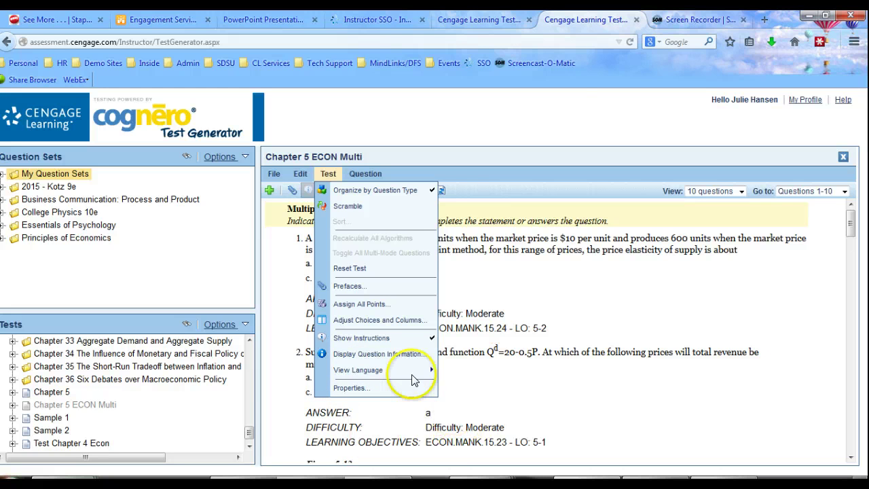
pyautogui.moveTo(400, 372)
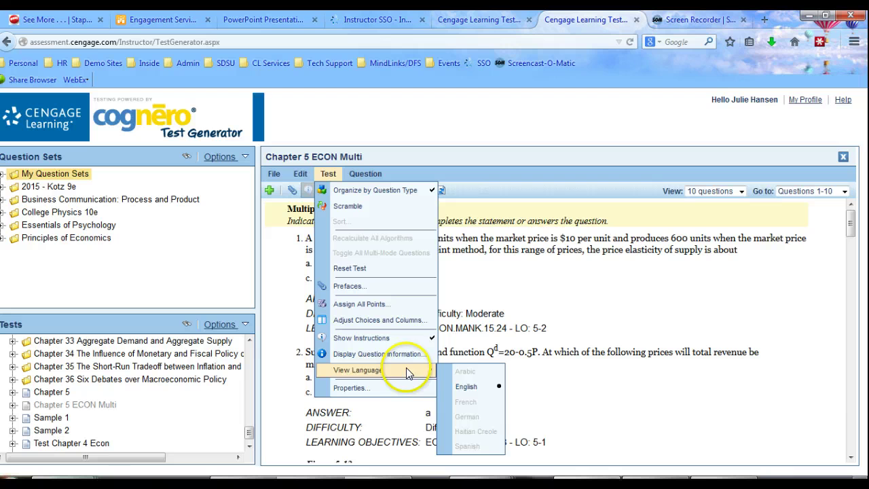
pyautogui.click(401, 388)
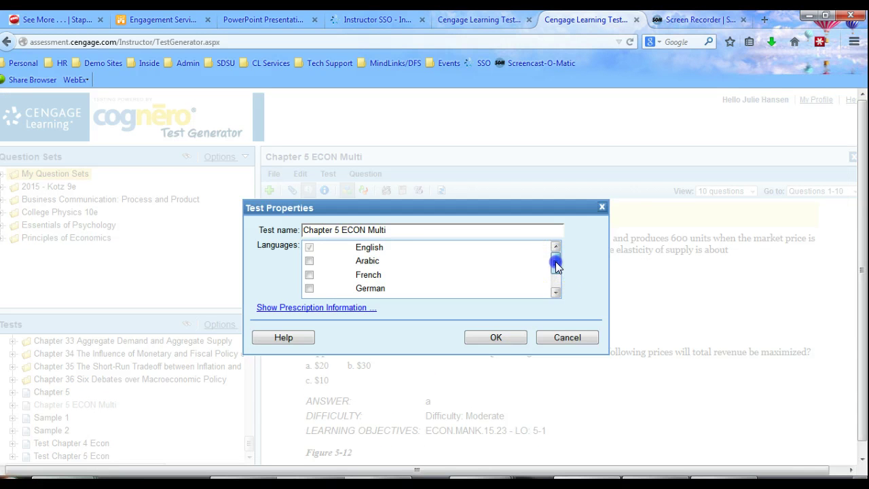
pyautogui.moveTo(555, 262); pyautogui.dragTo(556, 290)
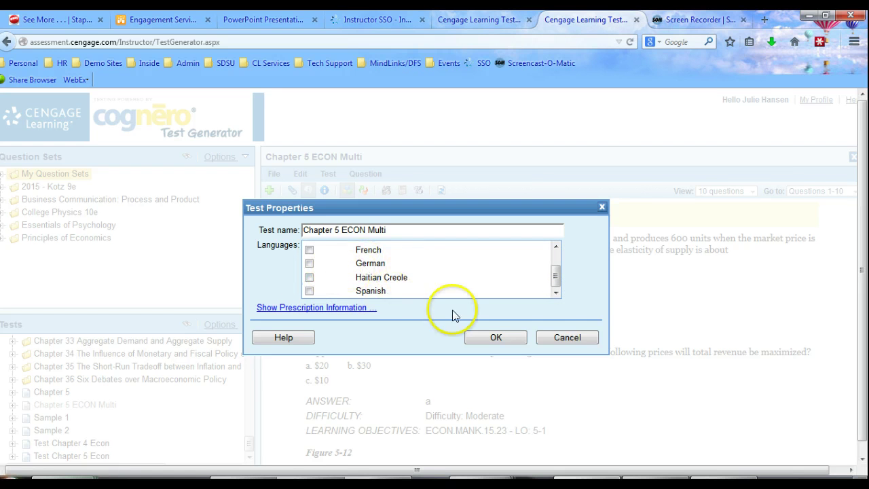
pyautogui.click(564, 337)
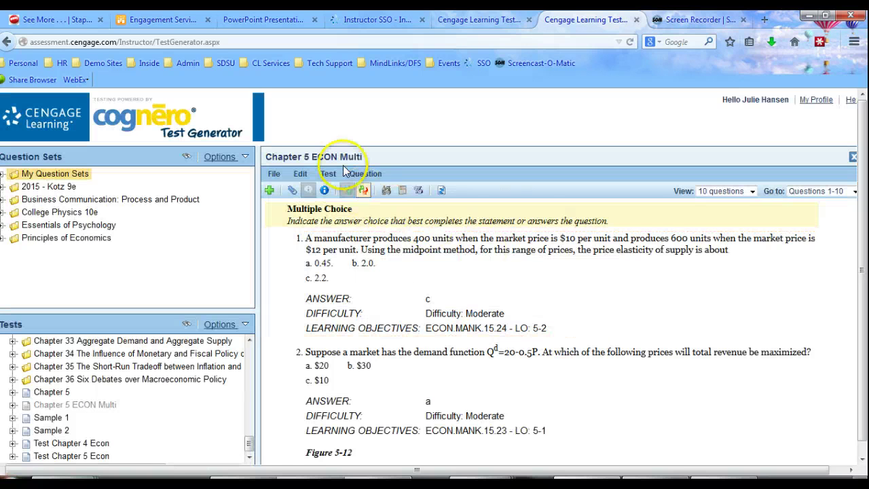
# In Edit > Replace Font, choose Trebuchet MS as the replacement font
pyautogui.click(329, 175)
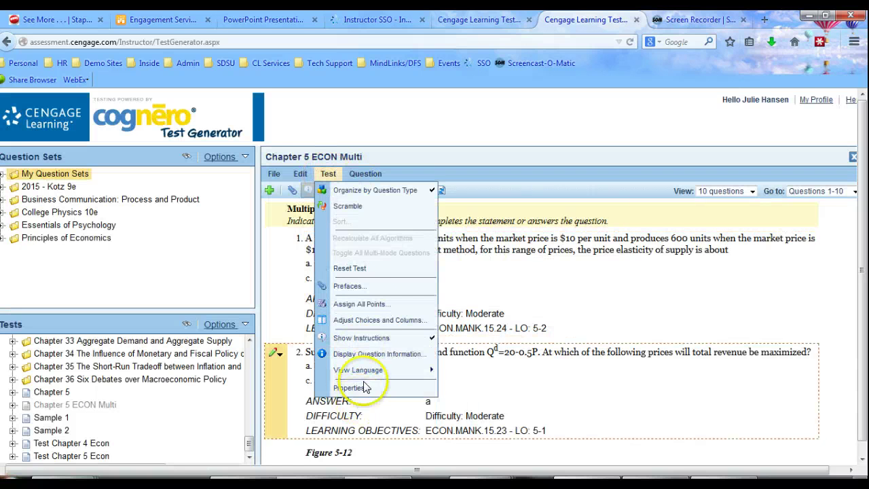
pyautogui.click(309, 175)
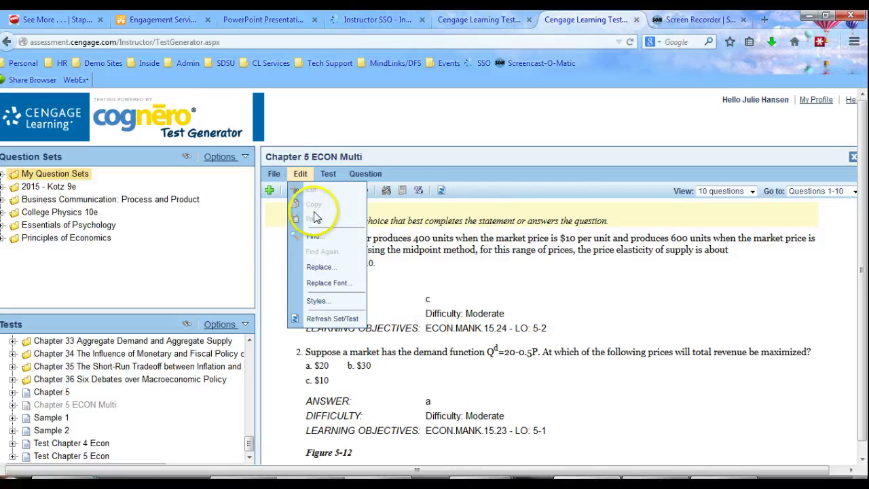
pyautogui.click(322, 282)
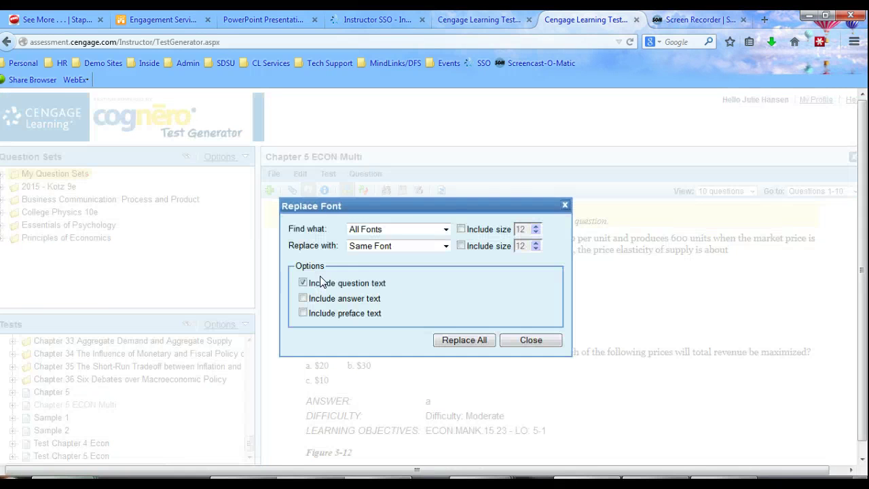
pyautogui.click(446, 247)
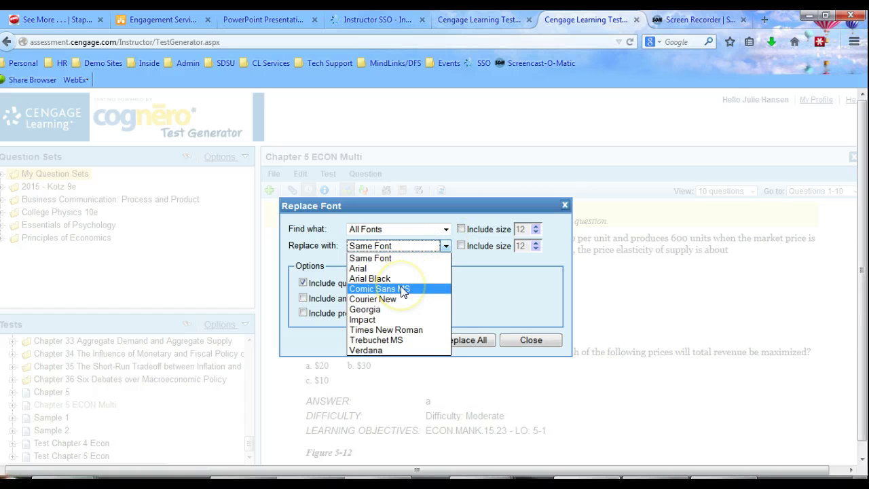
pyautogui.click(378, 340)
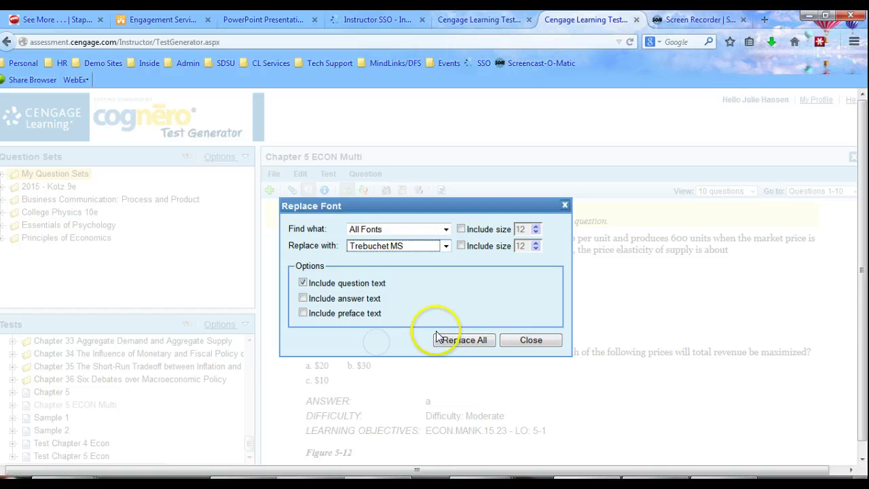
pyautogui.click(450, 339)
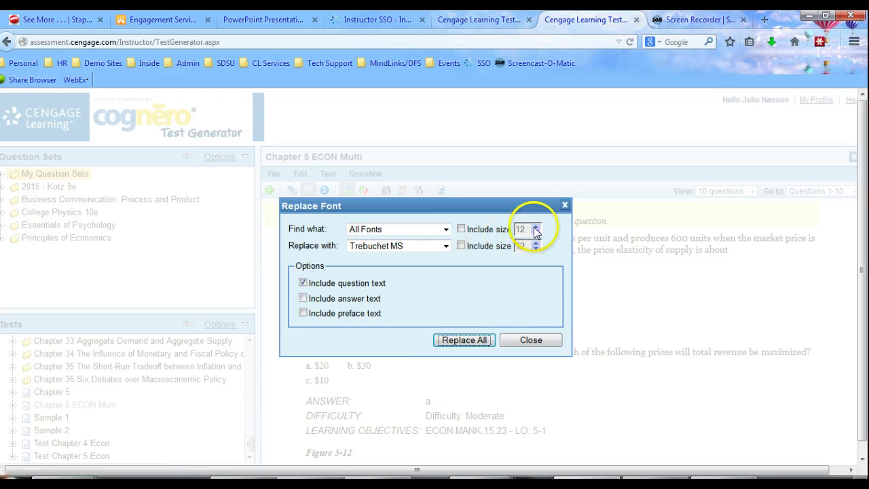
# Set the replacement size to 11 and replace the font throughout the test
pyautogui.click(461, 229)
pyautogui.click(536, 232)
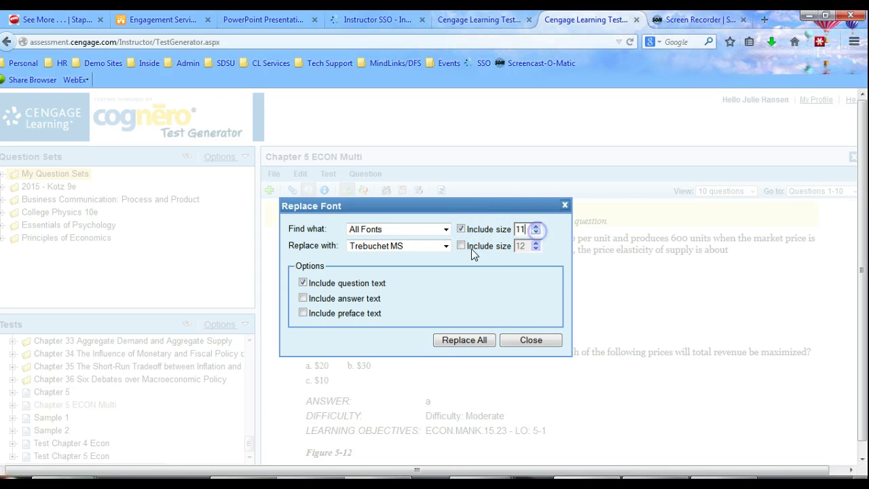
pyautogui.click(462, 247)
pyautogui.click(536, 248)
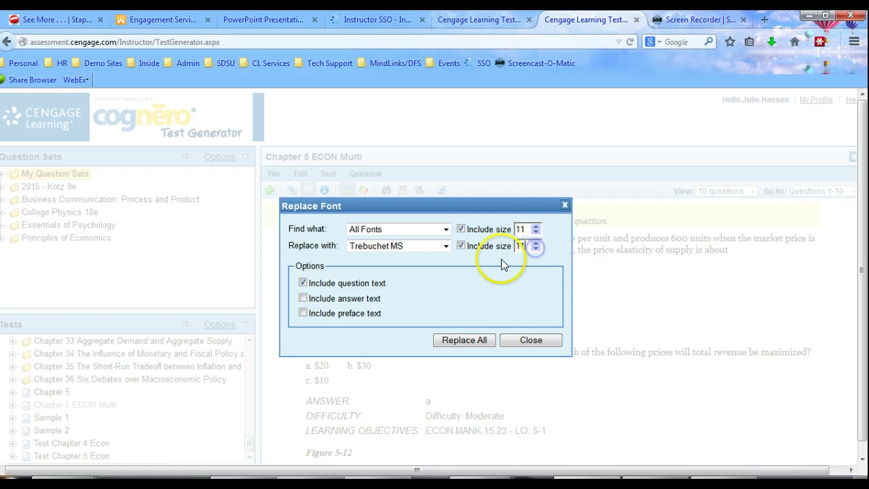
pyautogui.click(462, 229)
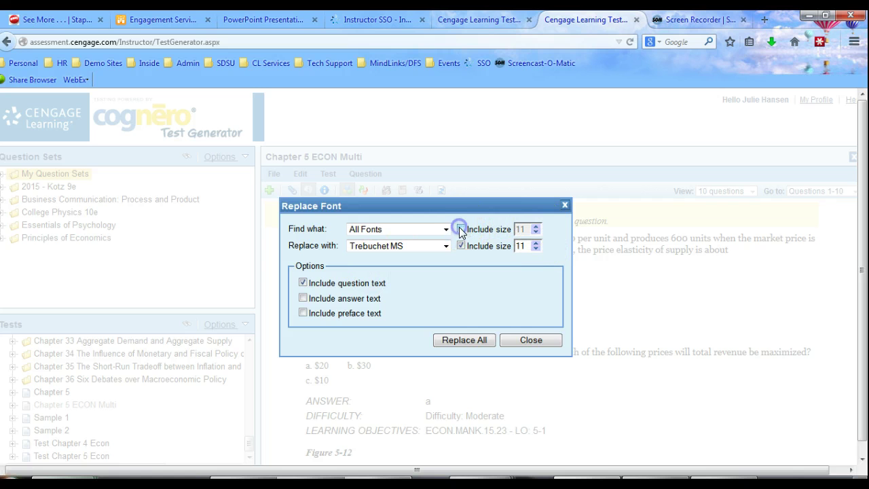
pyautogui.click(456, 342)
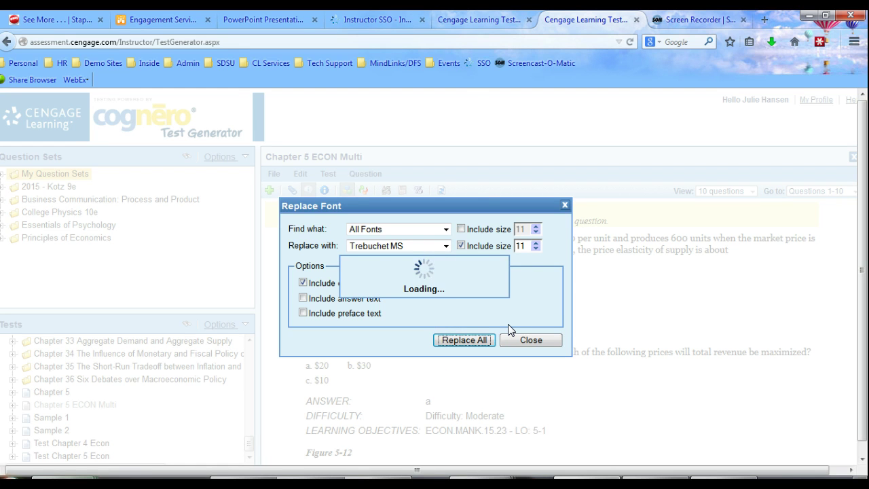
pyautogui.click(454, 339)
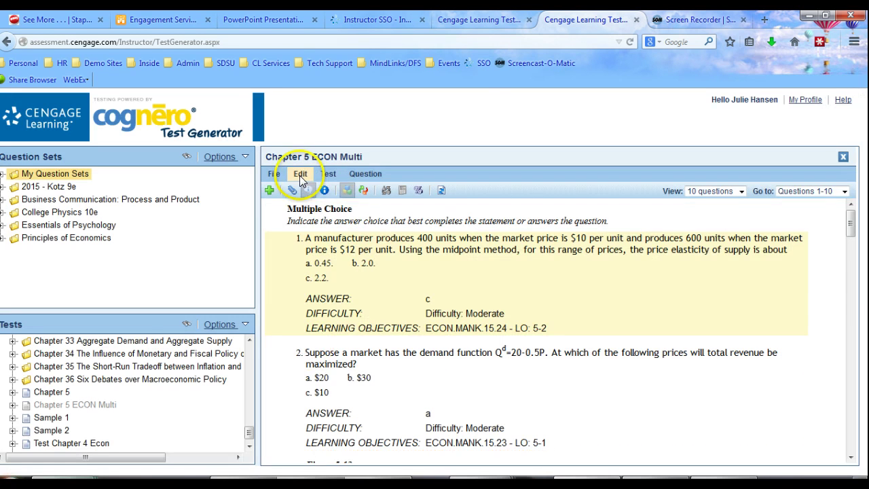
pyautogui.click(300, 175)
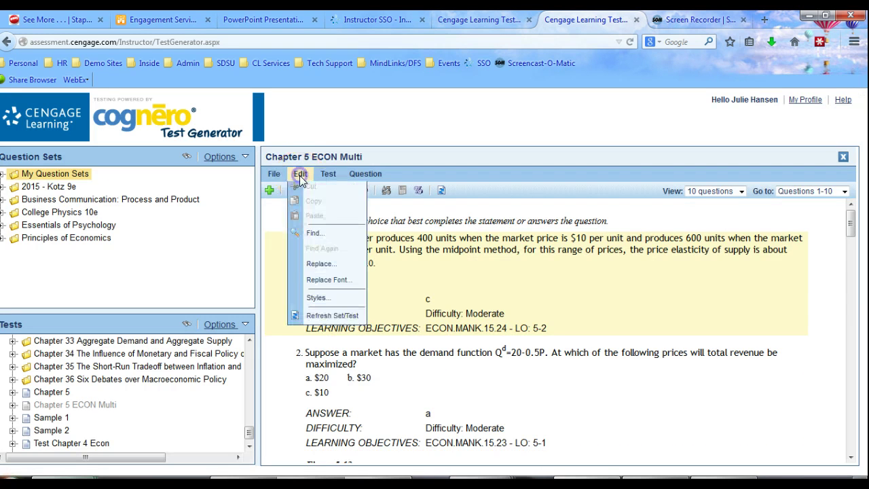
pyautogui.click(316, 301)
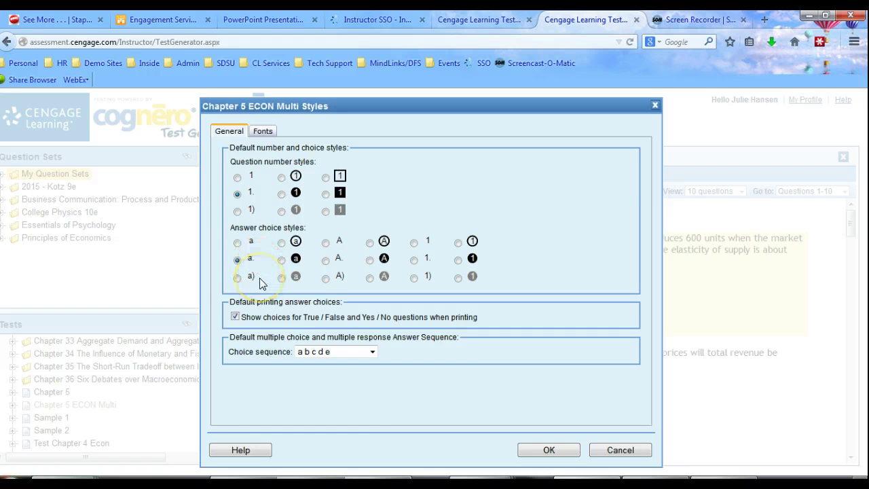
pyautogui.click(359, 351)
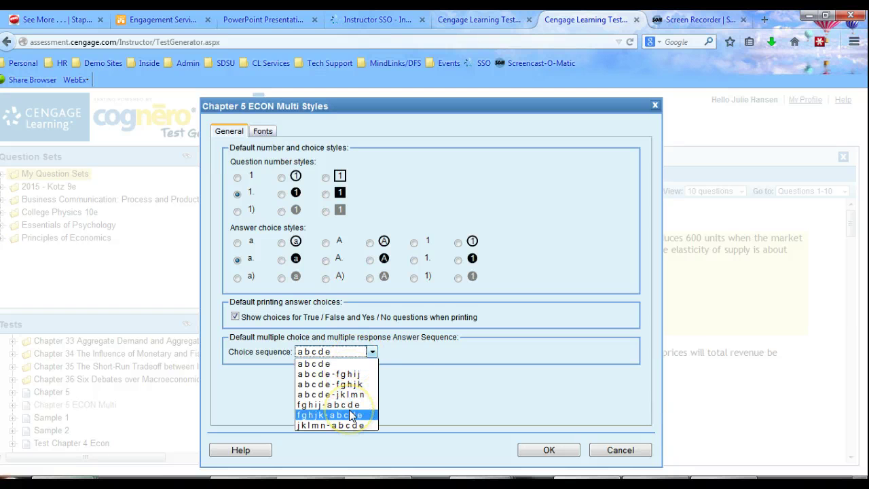
pyautogui.click(468, 372)
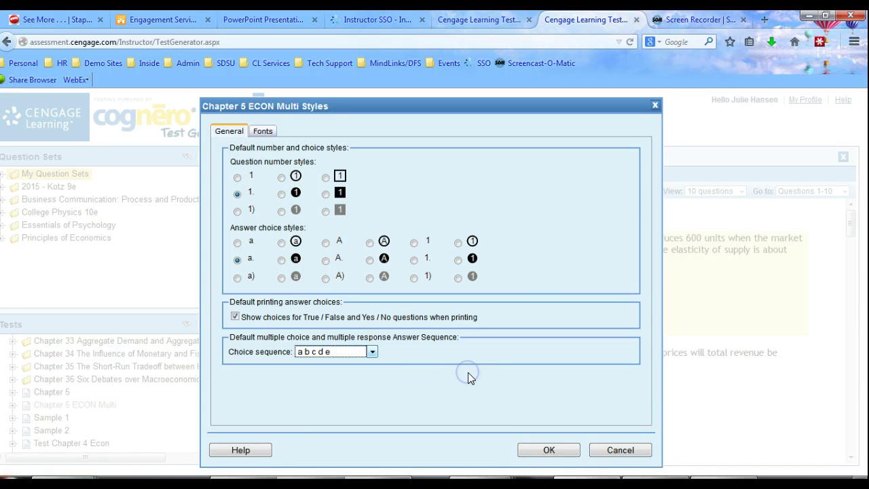
pyautogui.click(610, 449)
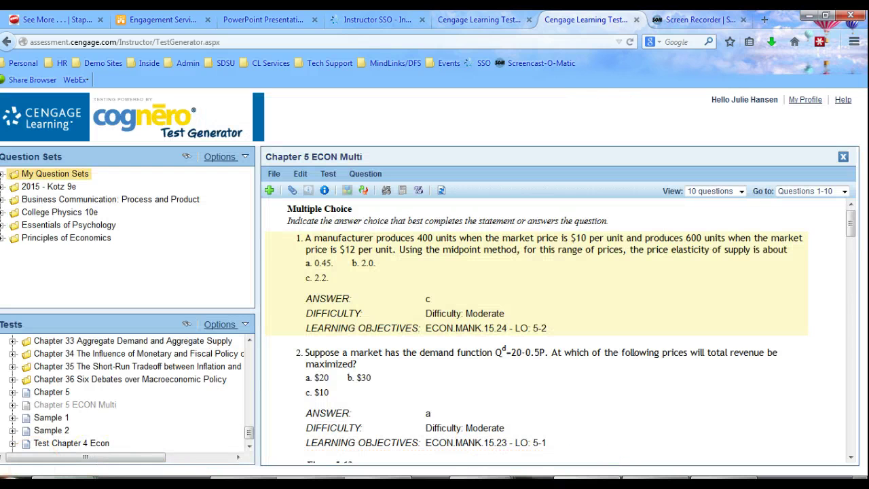